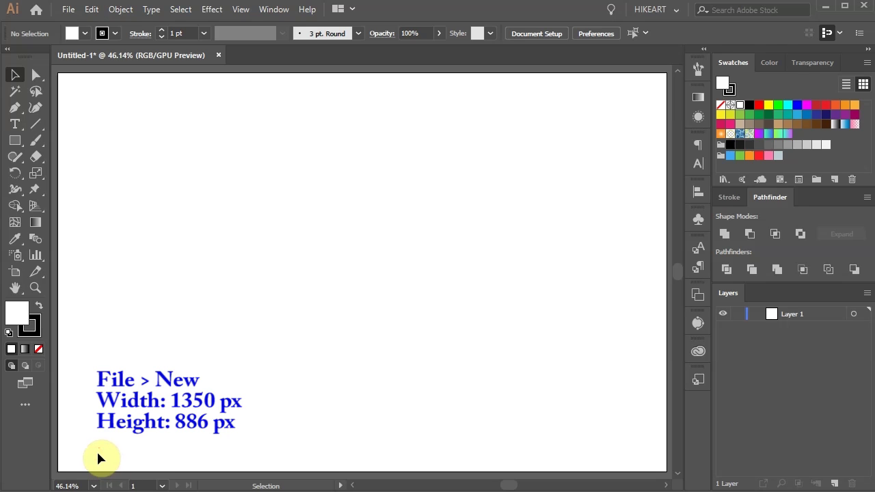
- Type the word 'day' on the artboard in Avenir Next LT Pro Bold at 500 pt
click(16, 125)
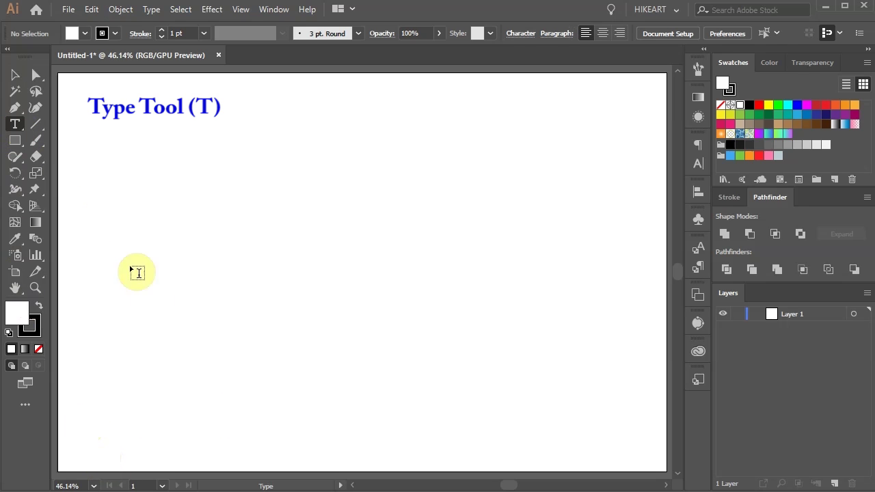
click(133, 380)
text(day)
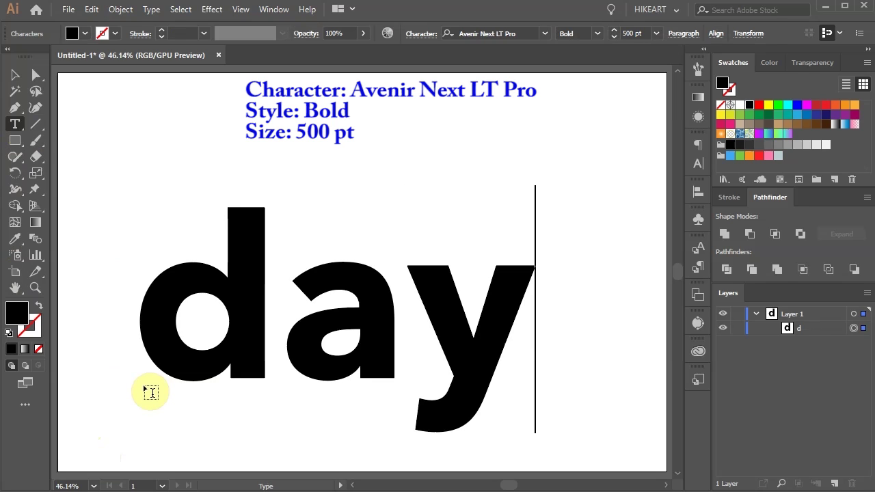
click(16, 76)
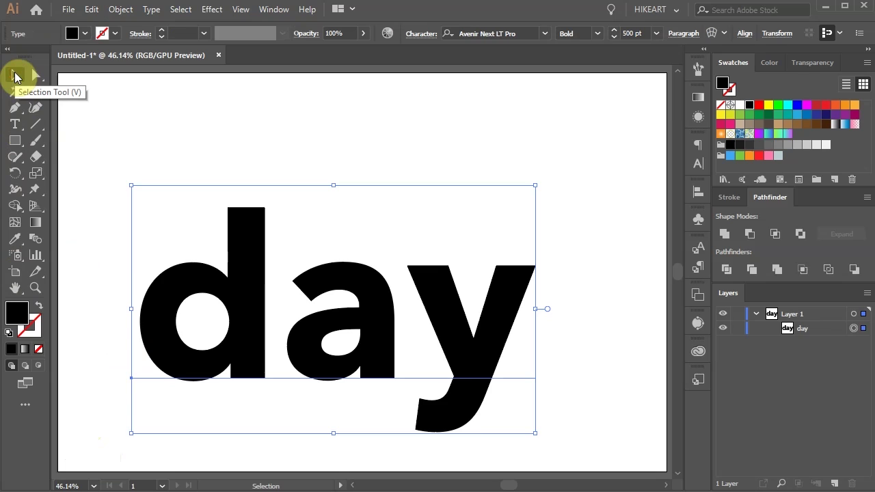
- Align 'day' to the artboard with Horizontal Align Center and Vertical Align Center
click(697, 194)
click(665, 305)
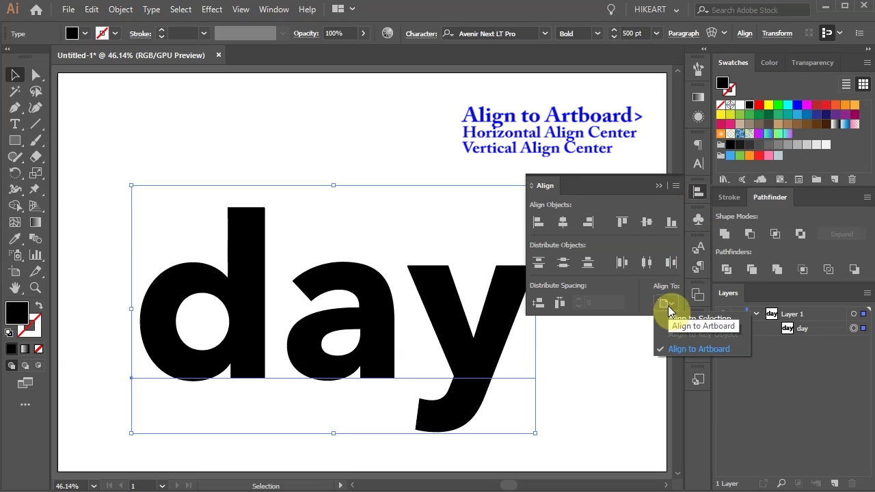
click(563, 221)
click(562, 222)
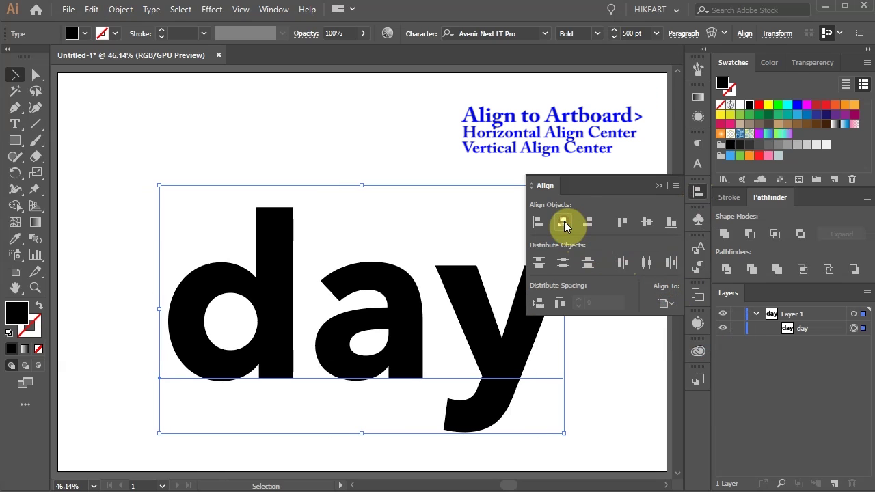
click(646, 223)
click(657, 185)
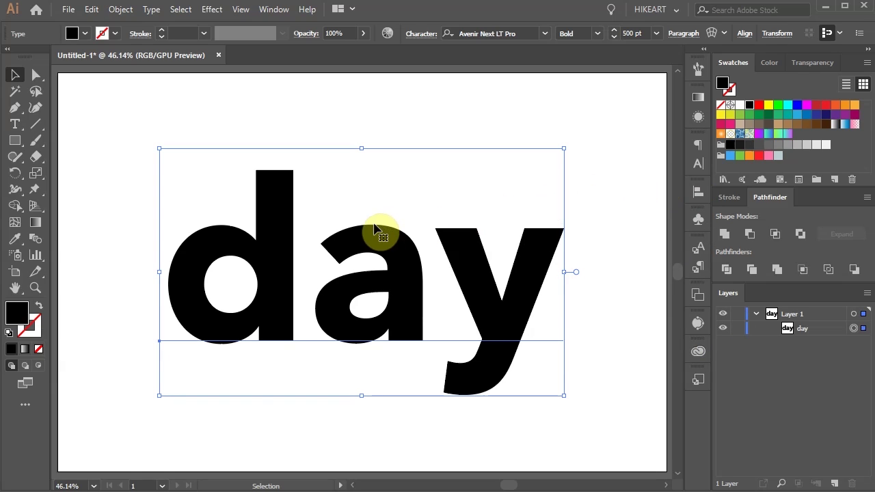
- Create outlines from the 'day' text and ungroup them into separate letters
right_click(281, 173)
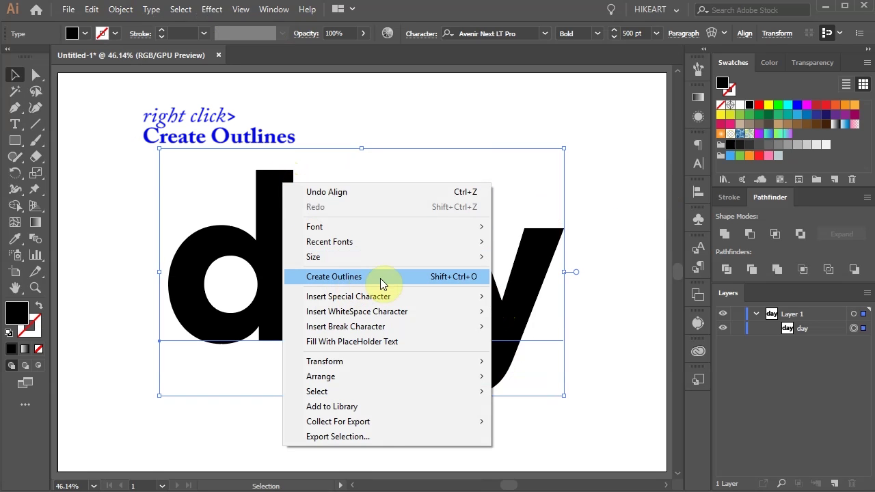
click(380, 278)
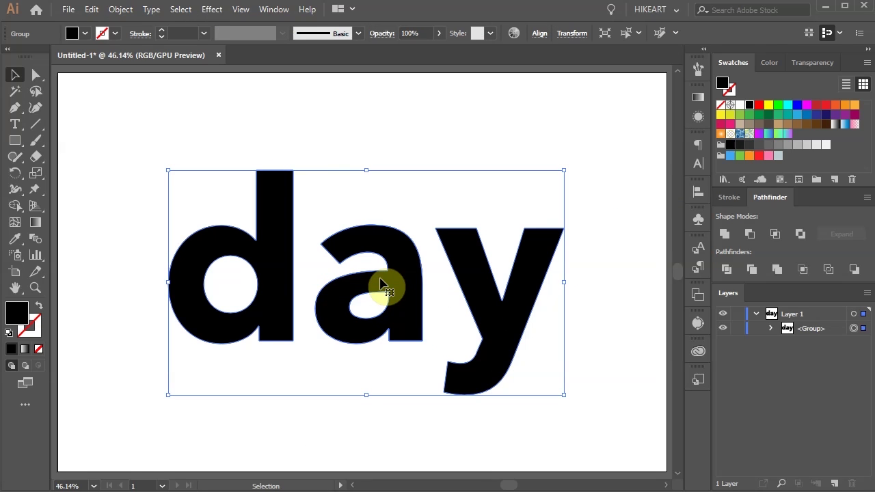
right_click(283, 183)
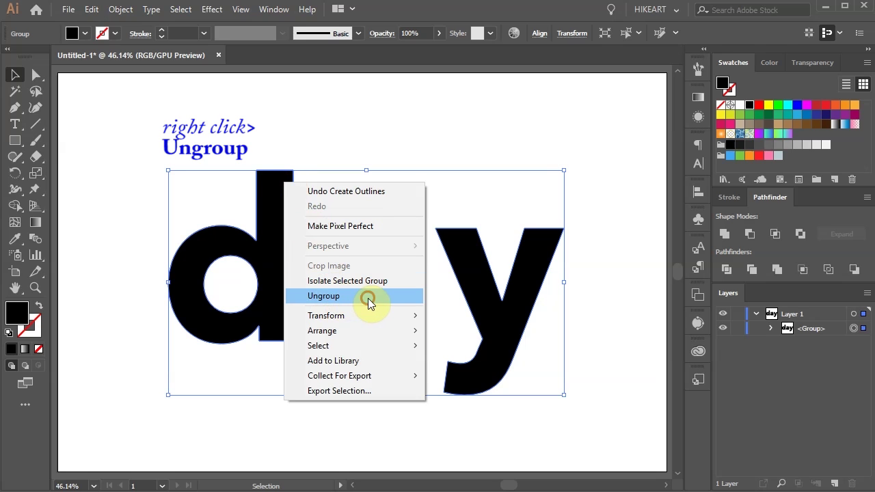
click(369, 299)
- Test-move the separated d letter, then undo the move and deselect
click(296, 199)
click(286, 225)
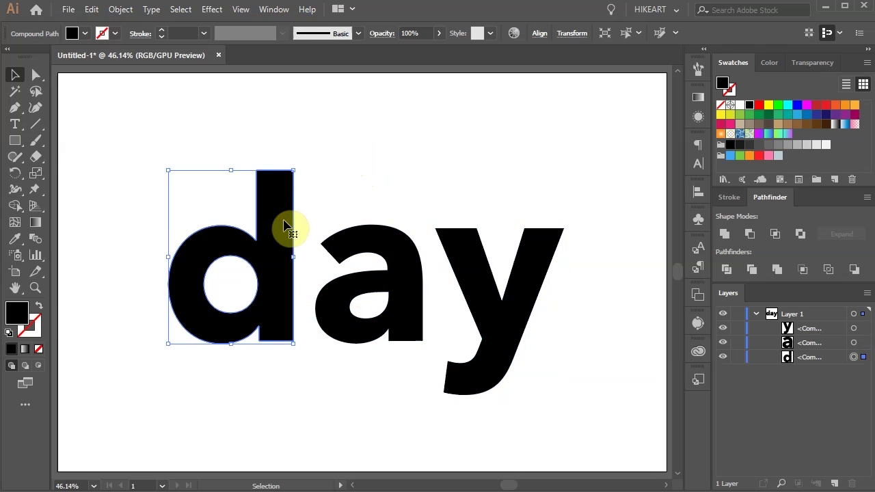
drag(283, 248, 265, 192)
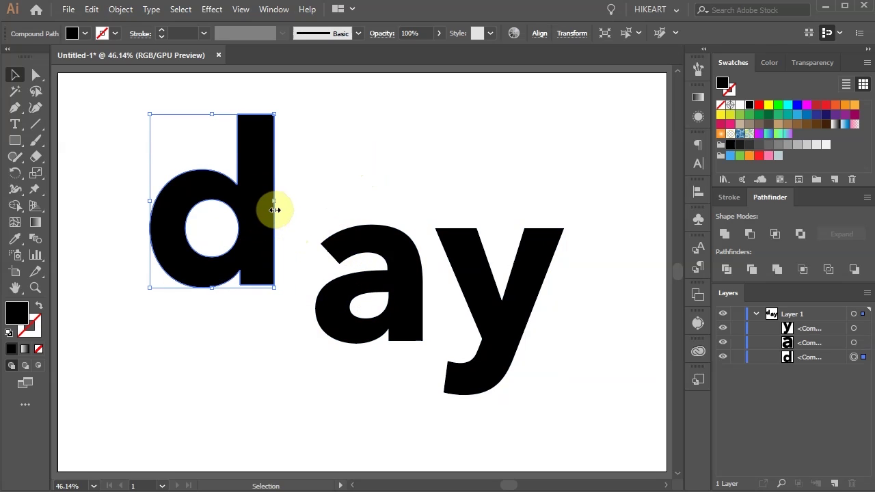
key(ctrl+z)
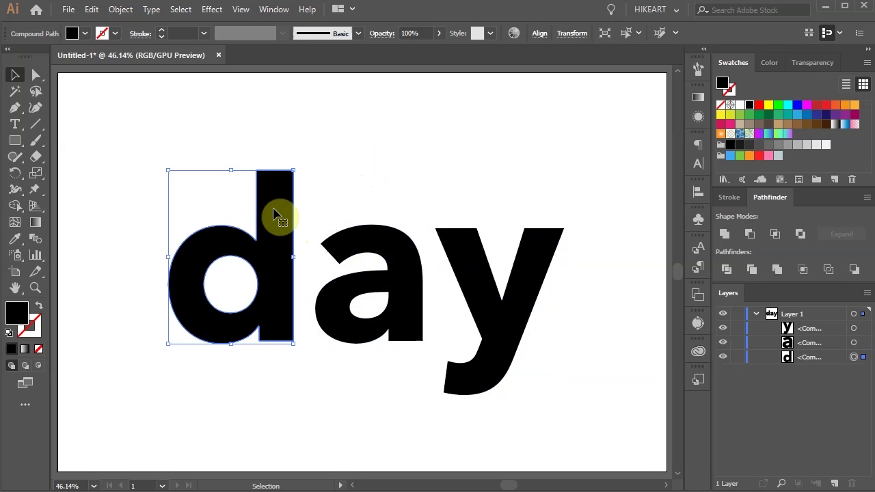
click(340, 209)
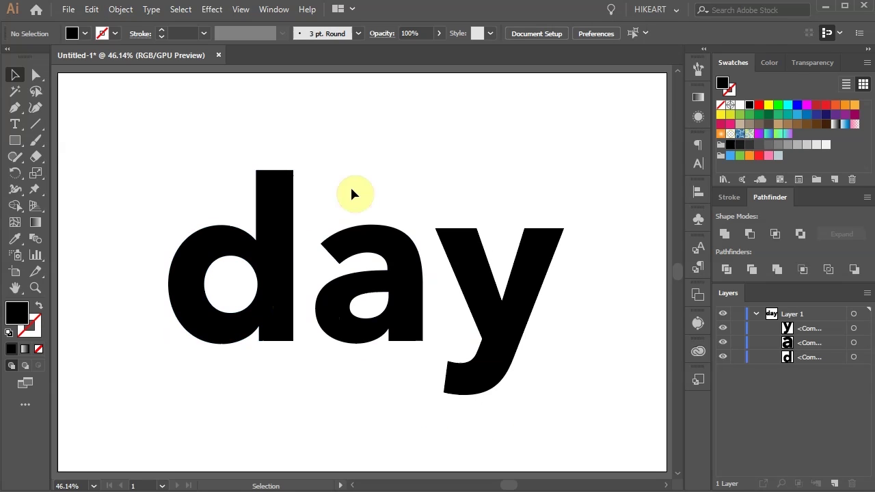
- Round the d's top-left and bottom stem corners and the y's corners using live-corner widgets
key(a)
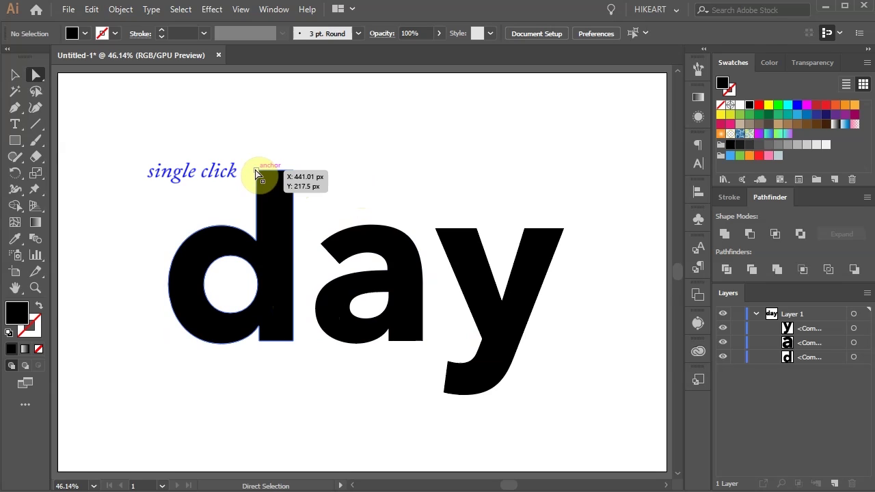
click(256, 170)
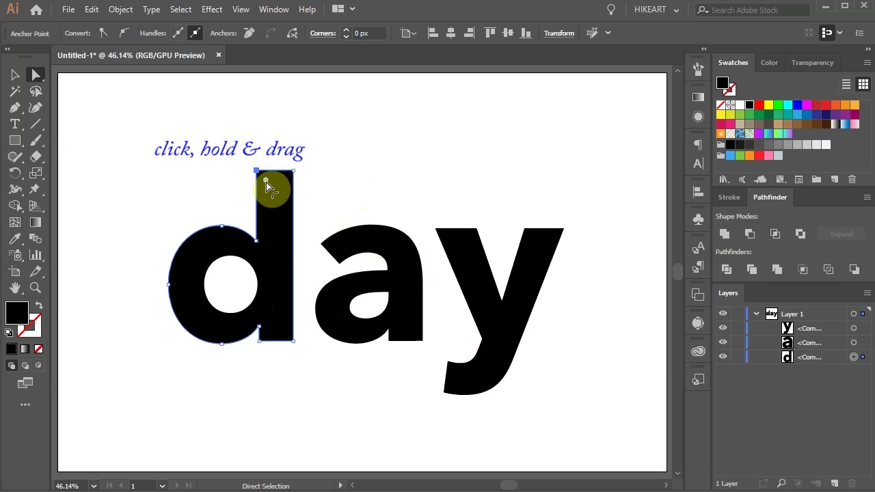
drag(266, 184, 298, 217)
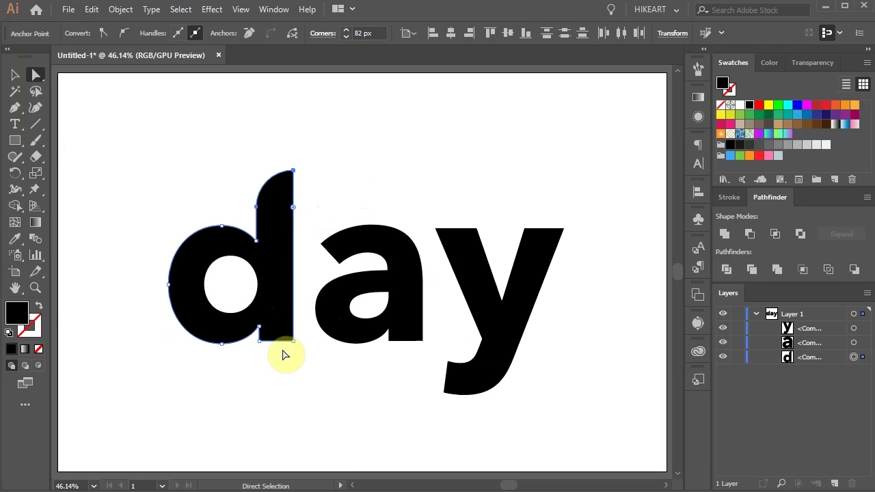
click(257, 340)
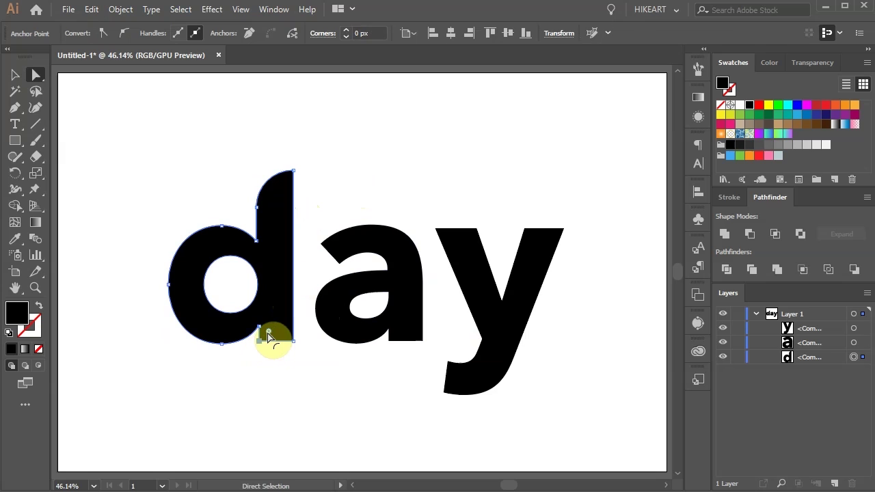
drag(272, 335, 303, 302)
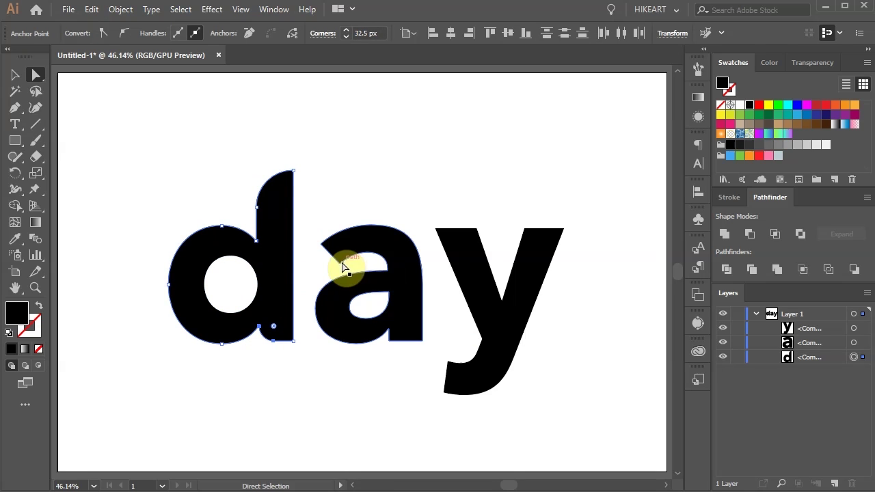
click(525, 229)
drag(534, 245, 508, 426)
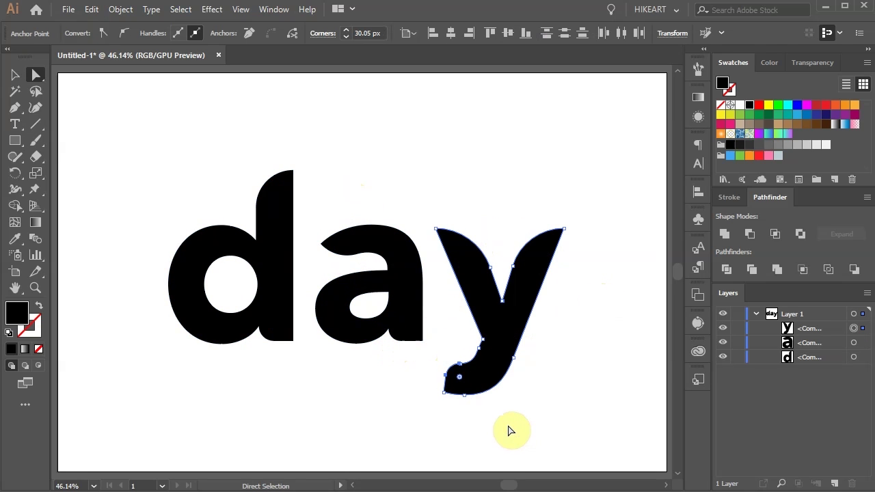
click(489, 426)
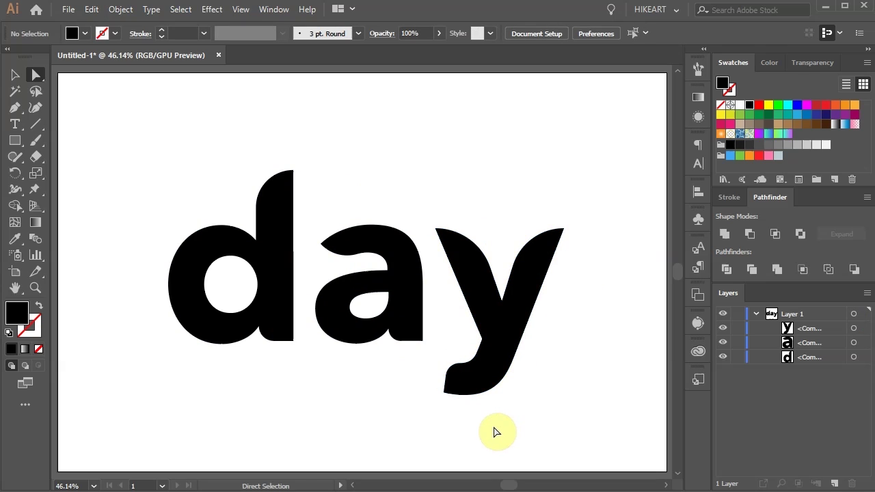
- Select all three letters and add a 16 px Offset Path around them
key(ctrl+a)
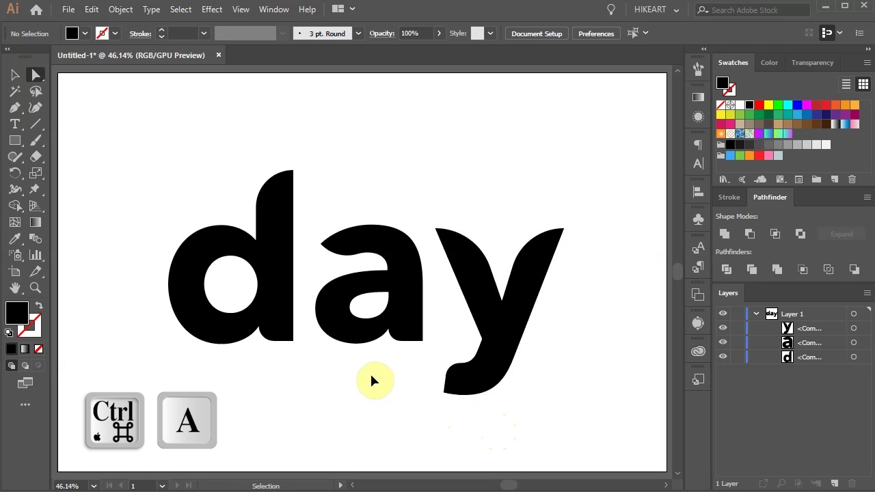
key(ctrl+a)
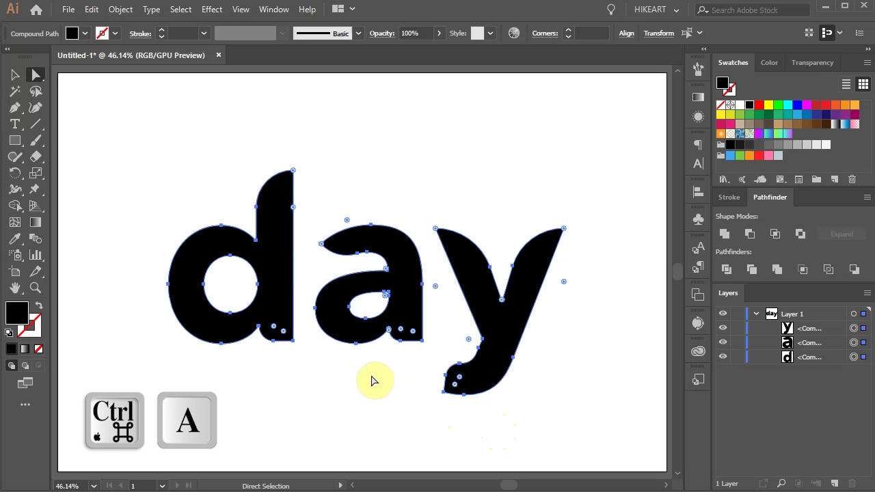
click(121, 8)
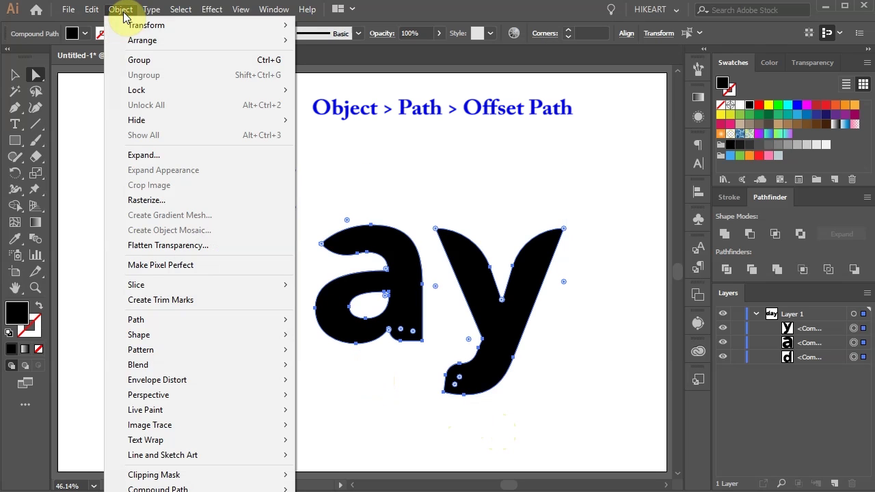
mouse_move(190, 331)
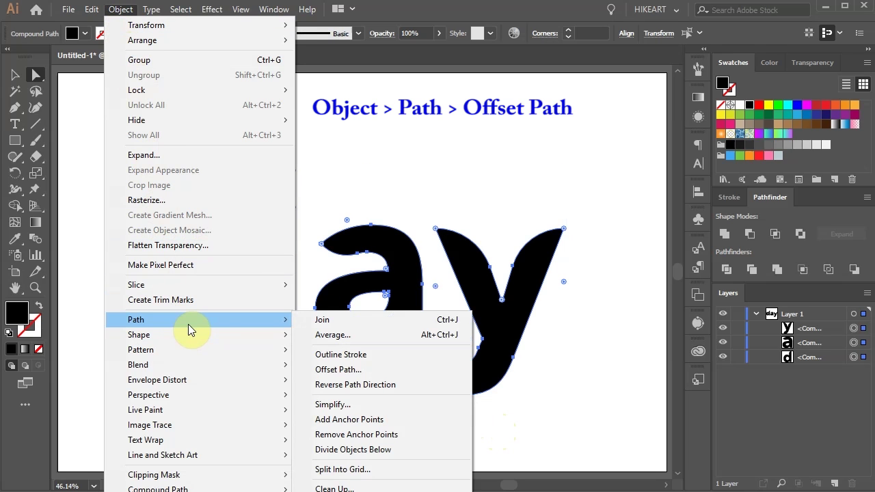
click(381, 369)
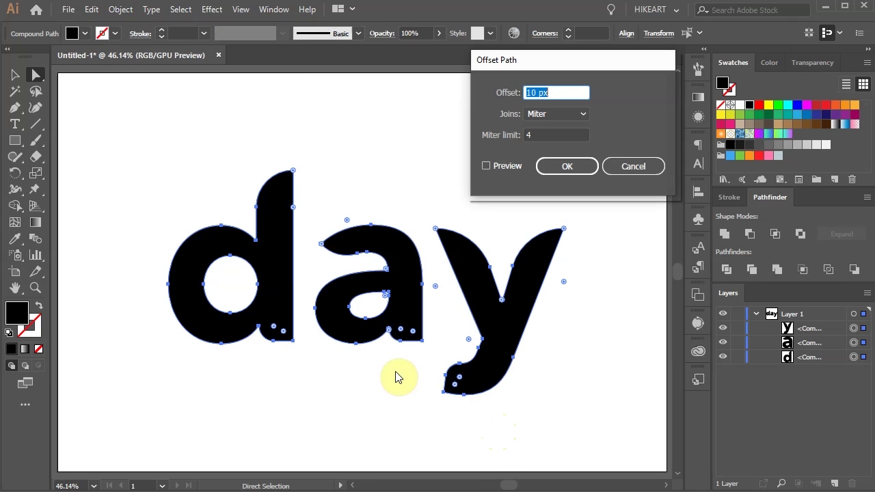
click(487, 169)
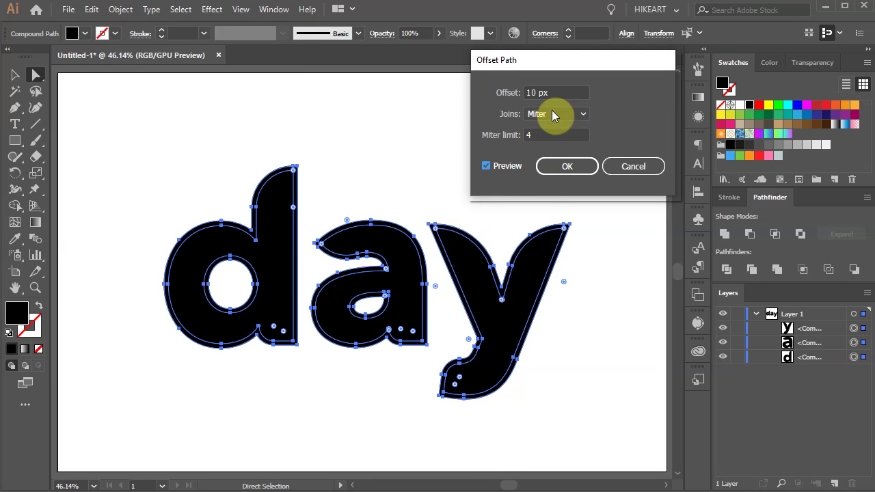
double_click(537, 92)
key(Up)
key(Up)
key(Up)
key(Up)
key(Up)
key(Up)
key(Up)
key(Up)
key(Up)
key(Up)
key(Up)
key(Up)
key(Up)
key(Up)
key(Up)
key(Up)
key(Up)
key(Up)
key(Up)
key(Up)
key(Up)
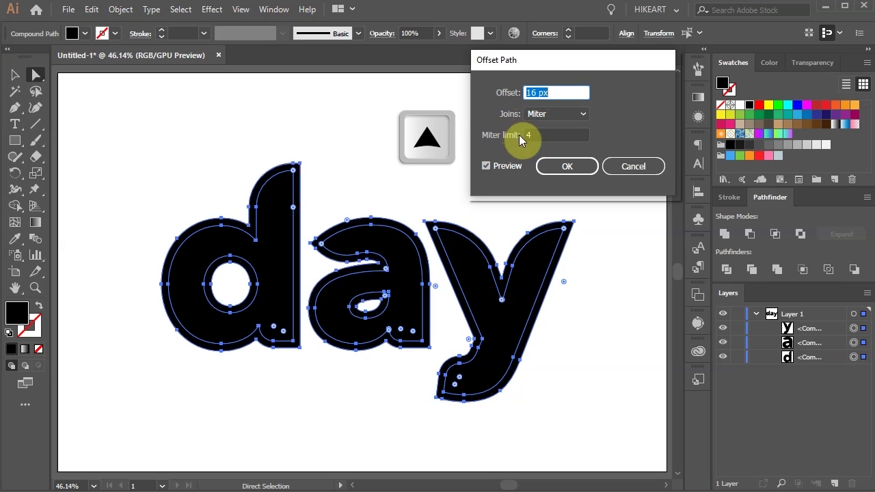
click(587, 168)
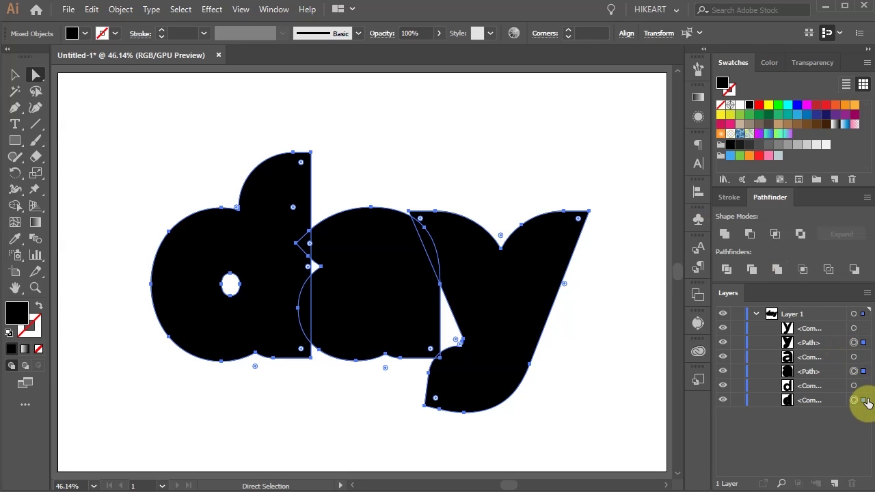
- Select the three offset paths in the Layers panel and group them with Ctrl+G
click(852, 400)
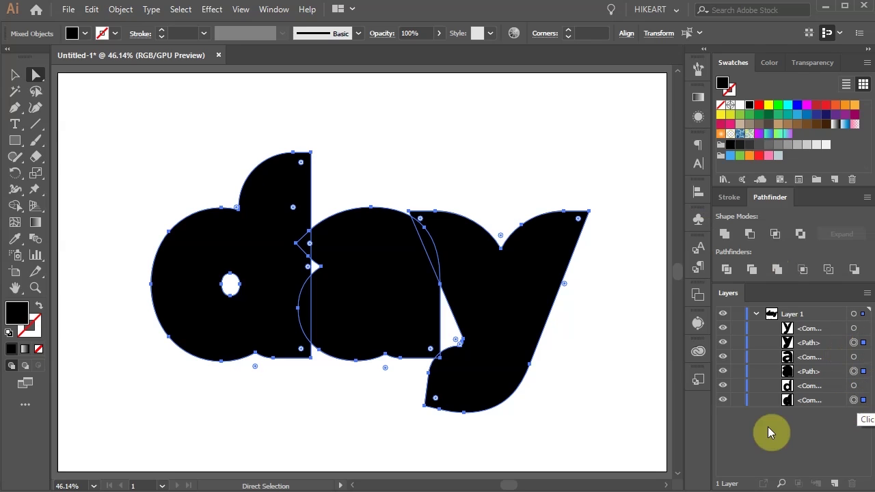
key(ctrl+g)
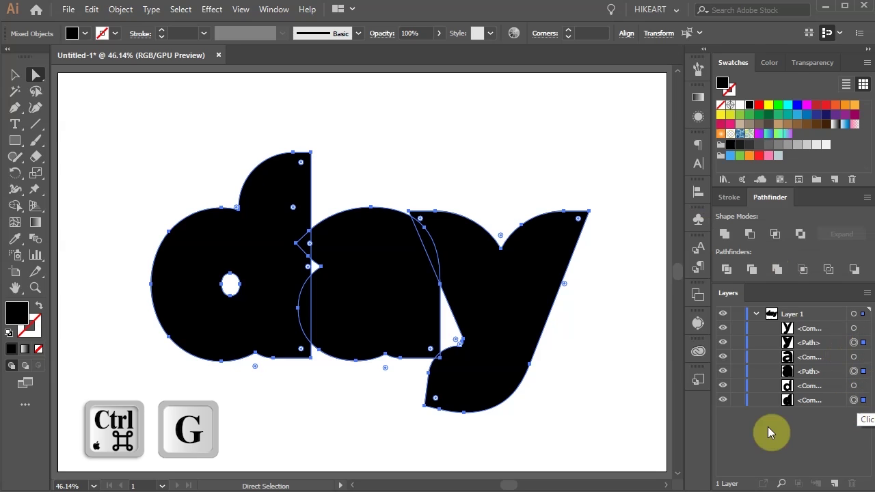
key(v)
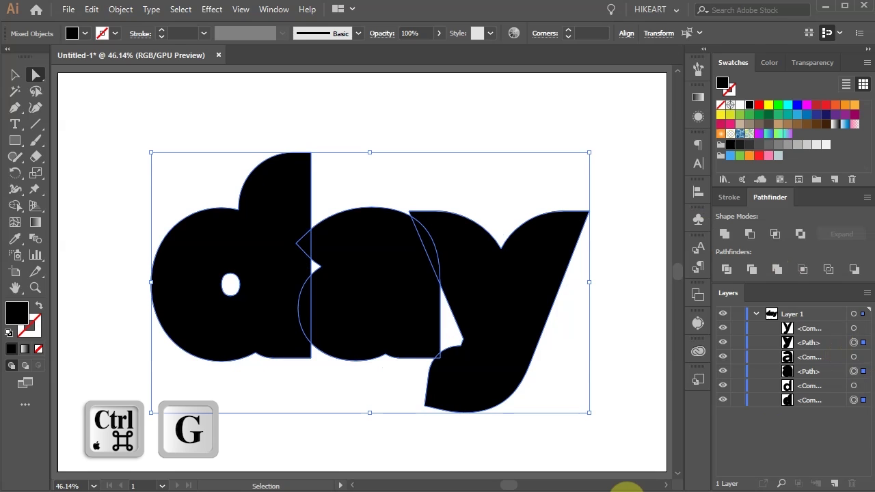
key(a)
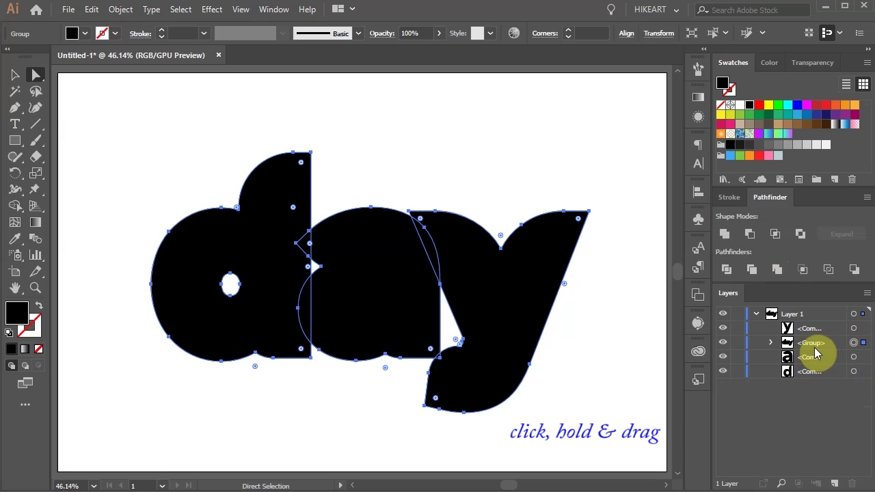
- Move the outline group below the letter paths in Layers and fill it orange
drag(817, 347, 819, 379)
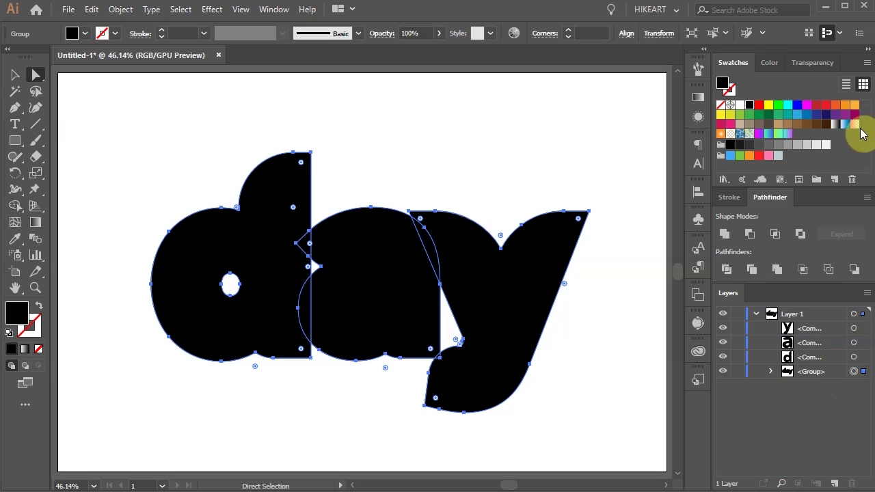
click(855, 106)
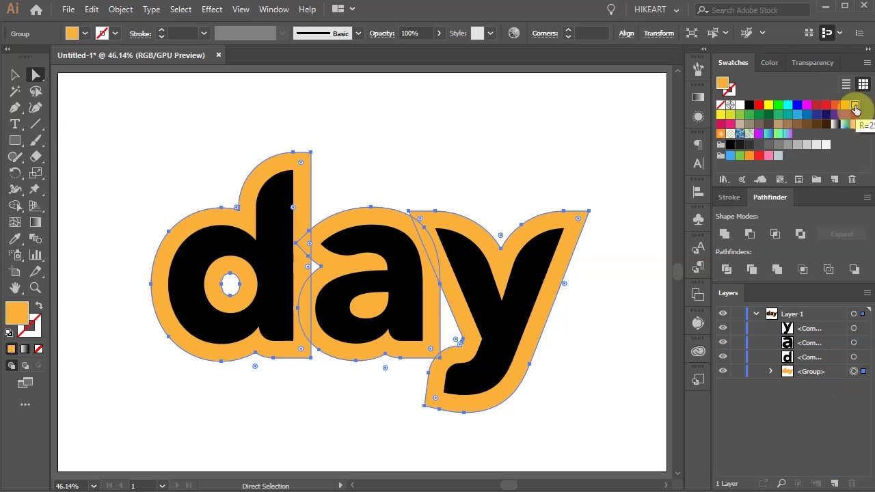
click(723, 371)
click(722, 372)
- Select the y, a and d letter shapes and group them
click(854, 329)
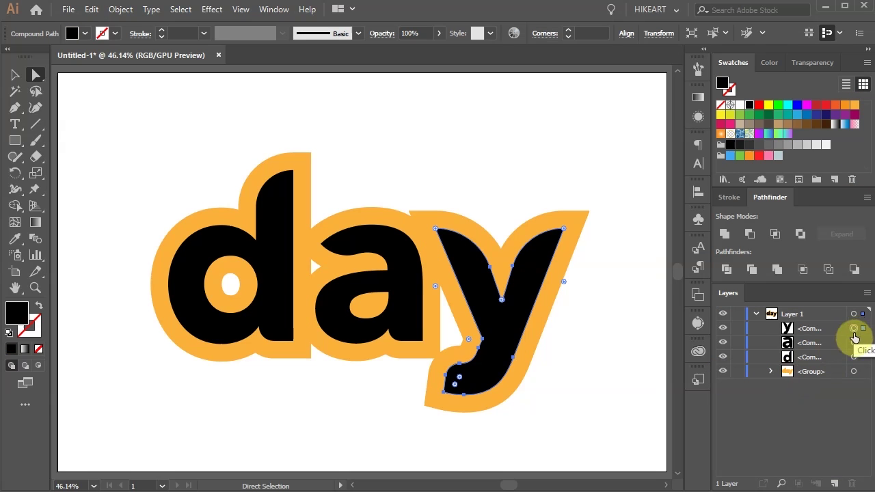
shift+click(854, 342)
shift+click(854, 357)
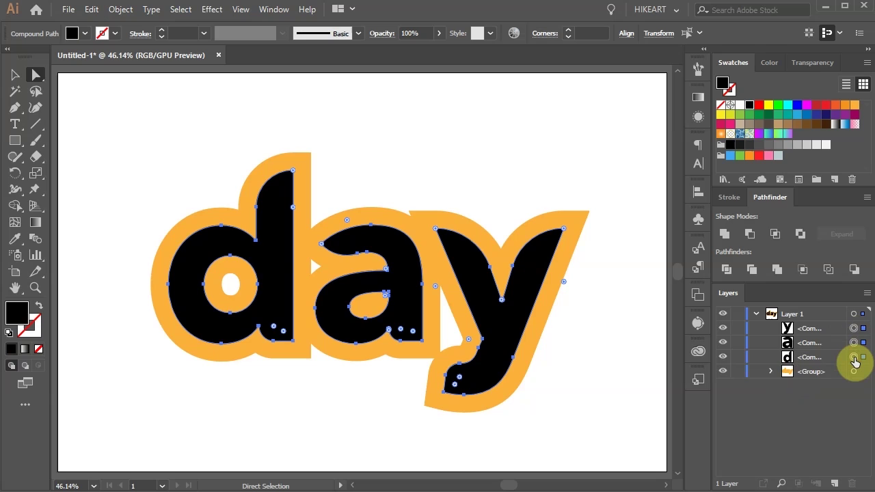
key(ctrl+g)
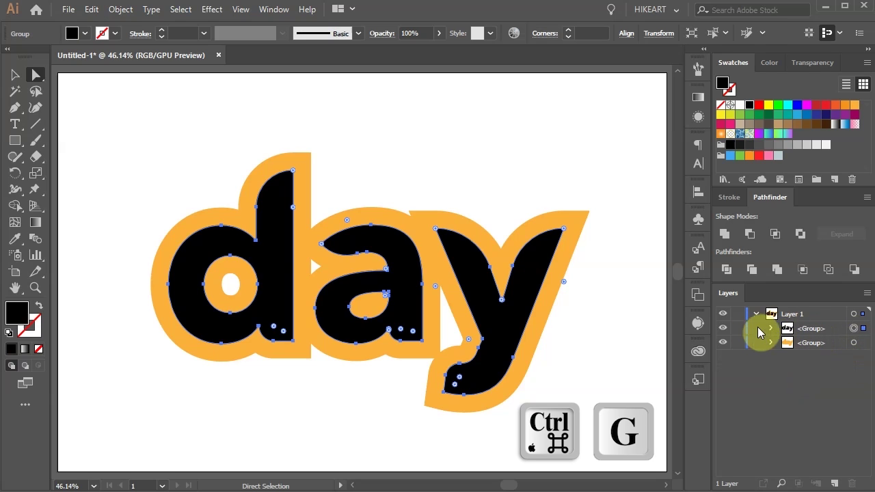
- Lock the black letter group and select the orange outline group in Layers
click(540, 115)
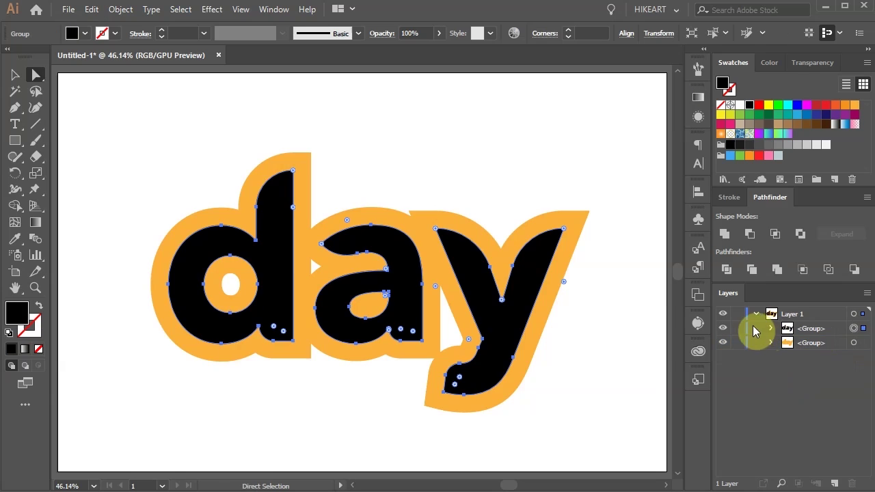
click(739, 333)
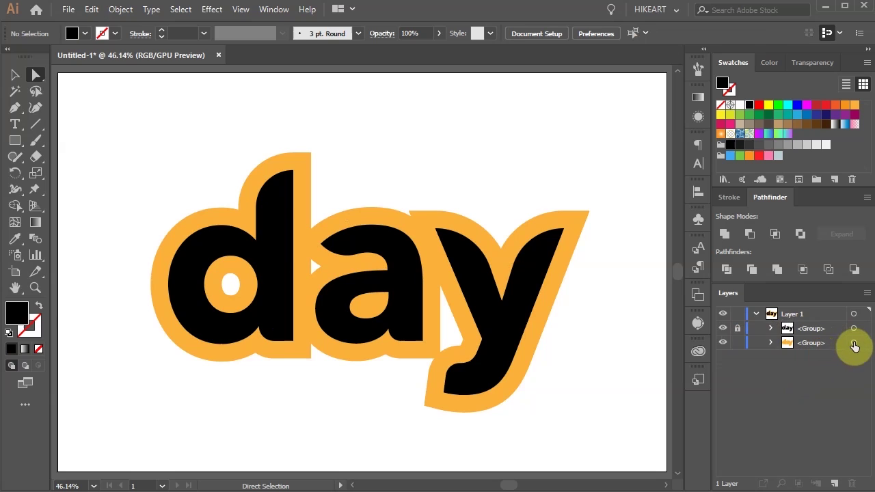
click(853, 343)
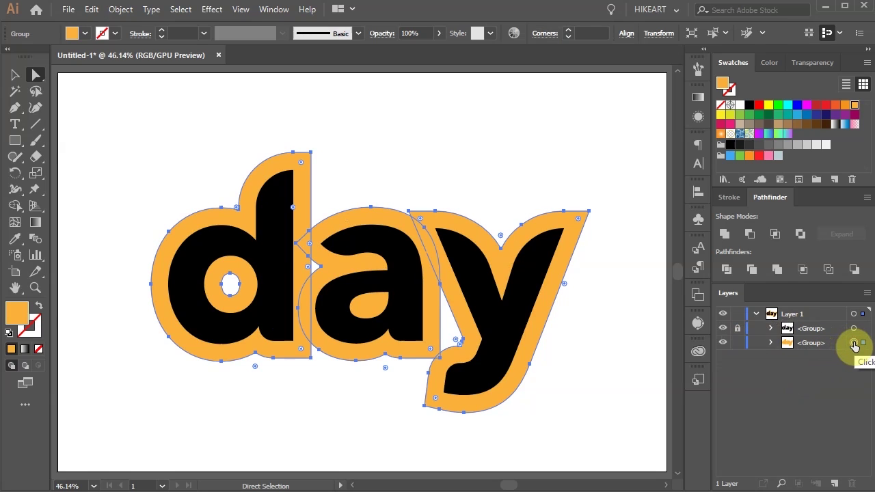
- Combine the three orange offset shapes with Pathfinder's Unite, then deselect
key(ctrl+8)
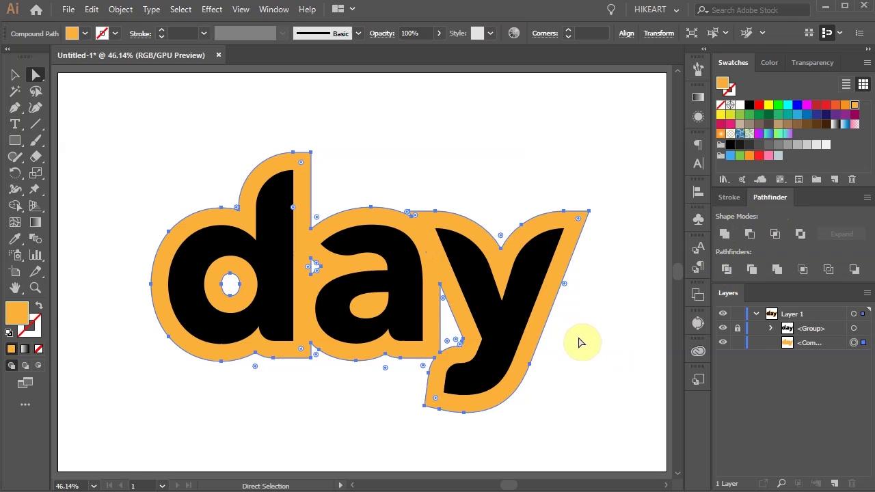
key(ctrl+z)
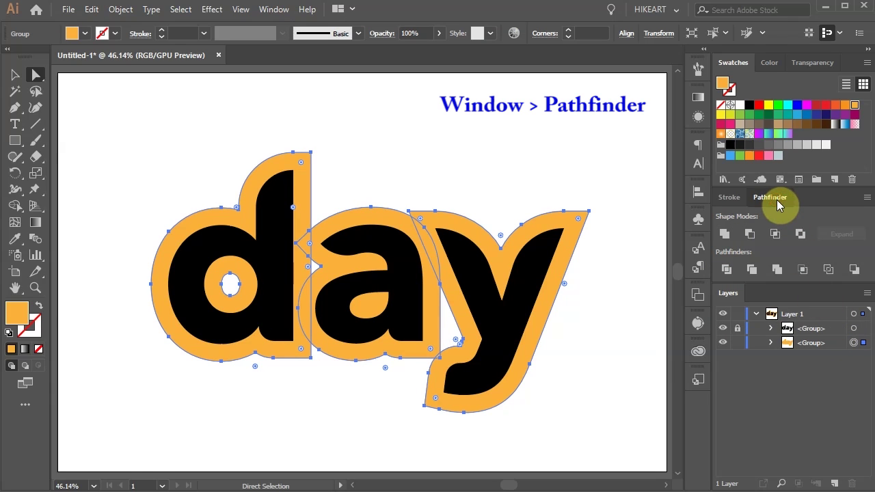
click(274, 9)
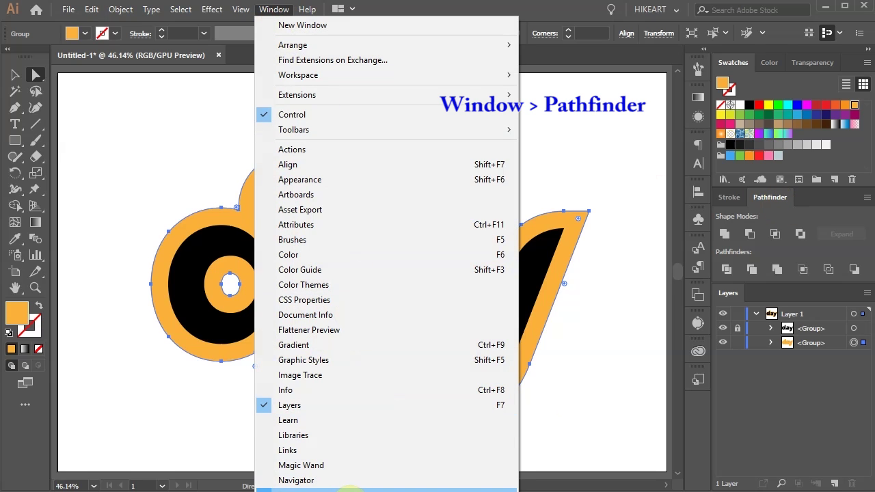
click(773, 208)
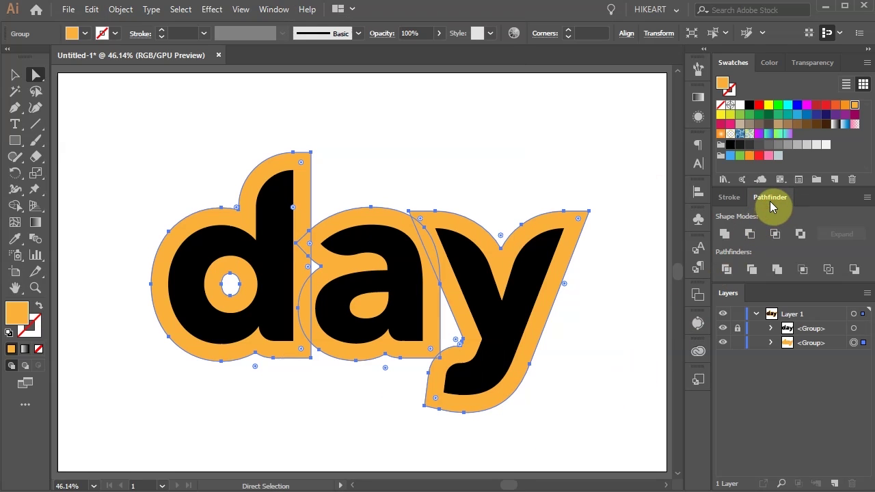
click(724, 236)
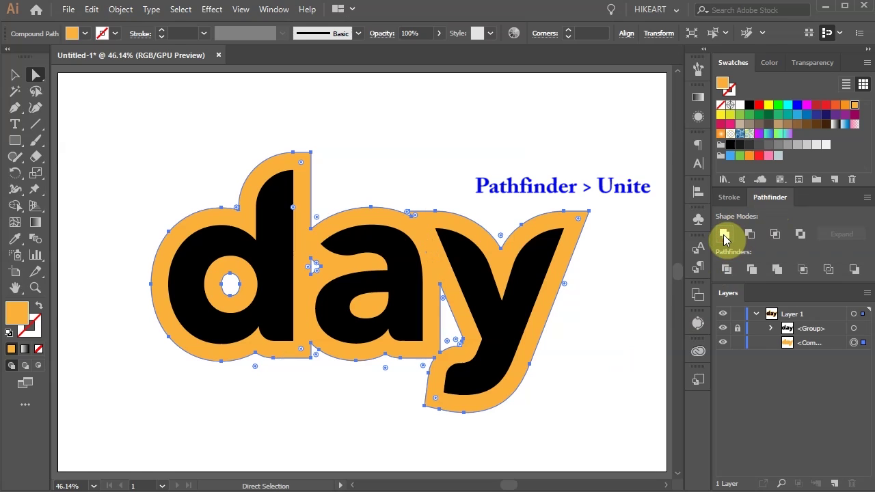
click(578, 341)
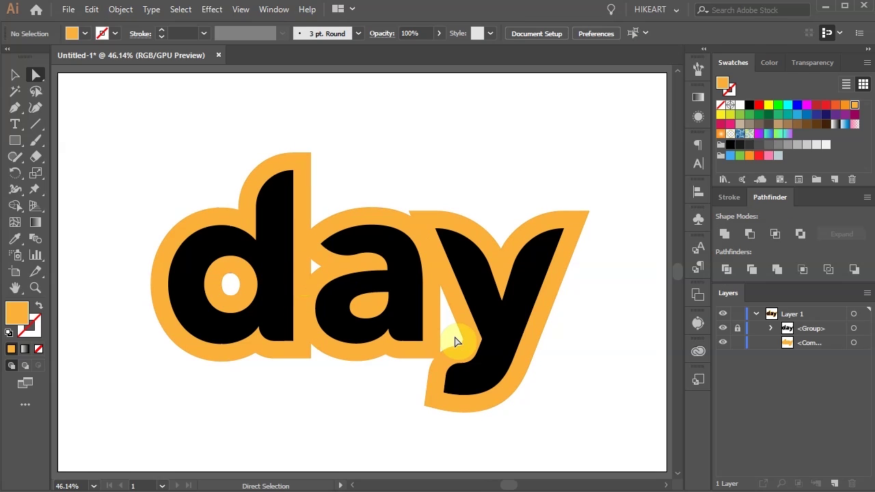
- Try deleting the d's inner hole anchor by anchor, then undo it
key(a)
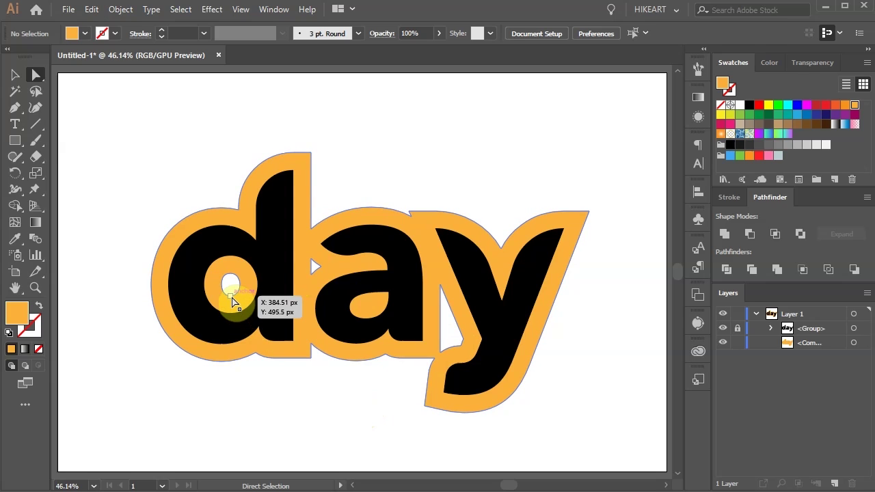
click(233, 301)
key(Delete)
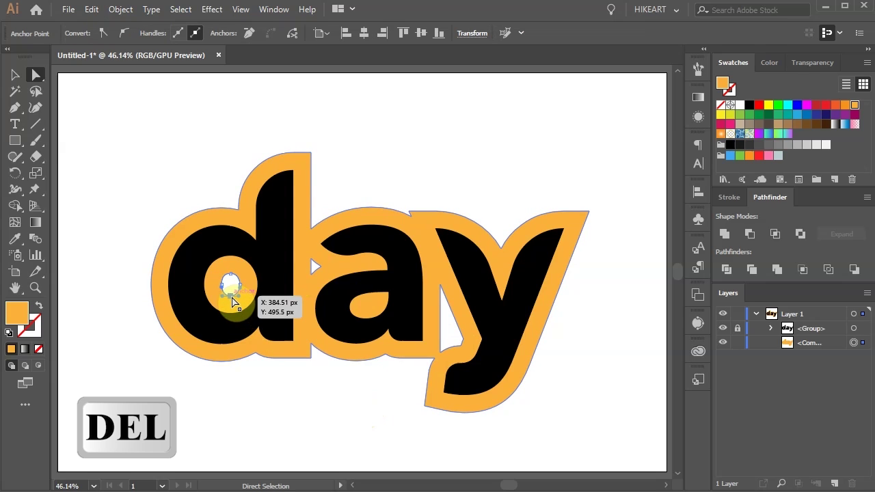
key(Delete)
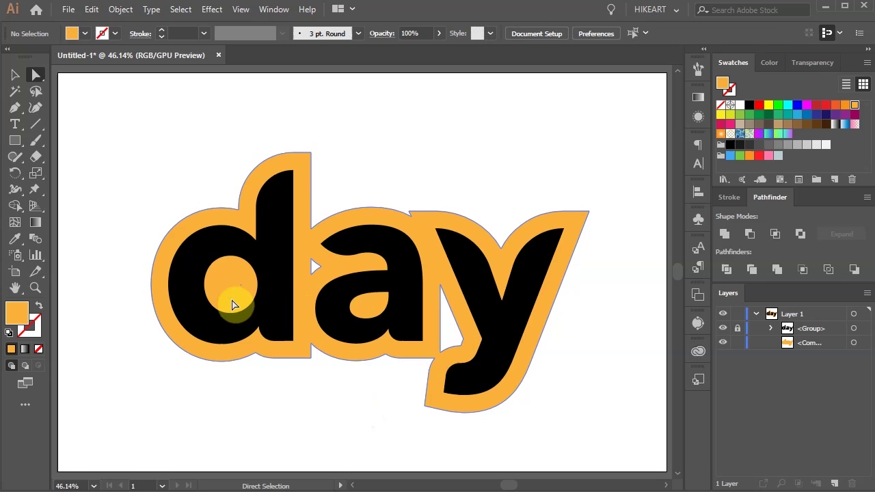
key(ctrl+z)
key(ctrl+z)
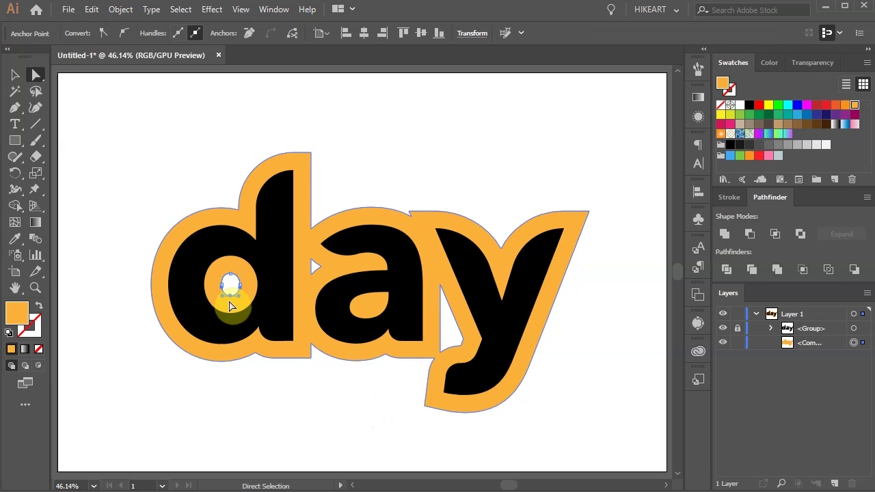
- With the Group Selection tool, delete the hole inside the d and the d–a gap
drag(36, 74, 111, 98)
click(157, 162)
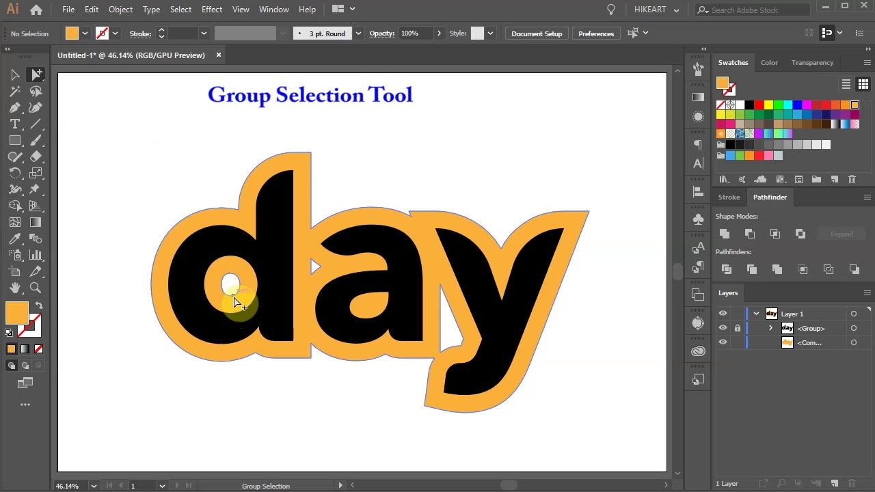
click(234, 301)
key(Delete)
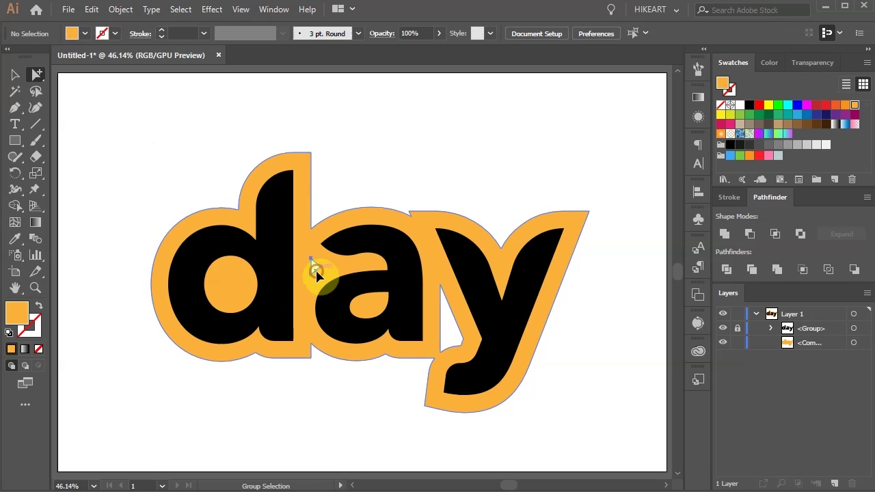
click(314, 270)
key(Delete)
click(441, 316)
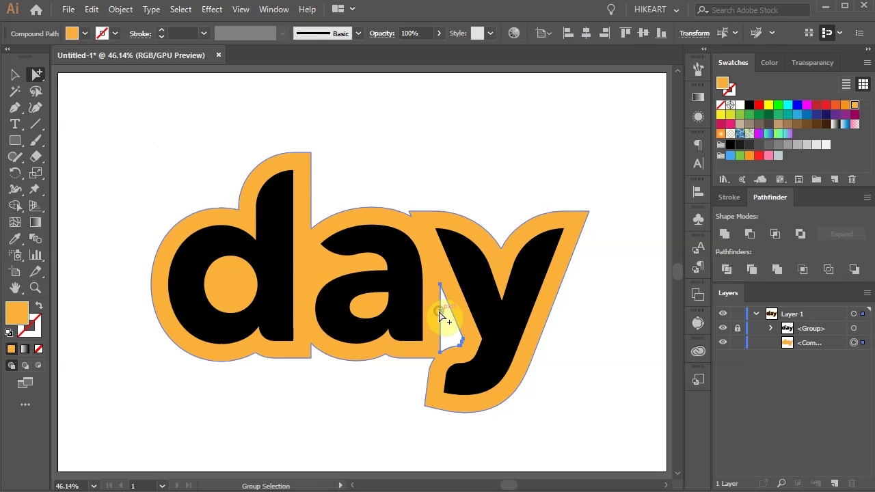
key(Delete)
key(ctrl+z)
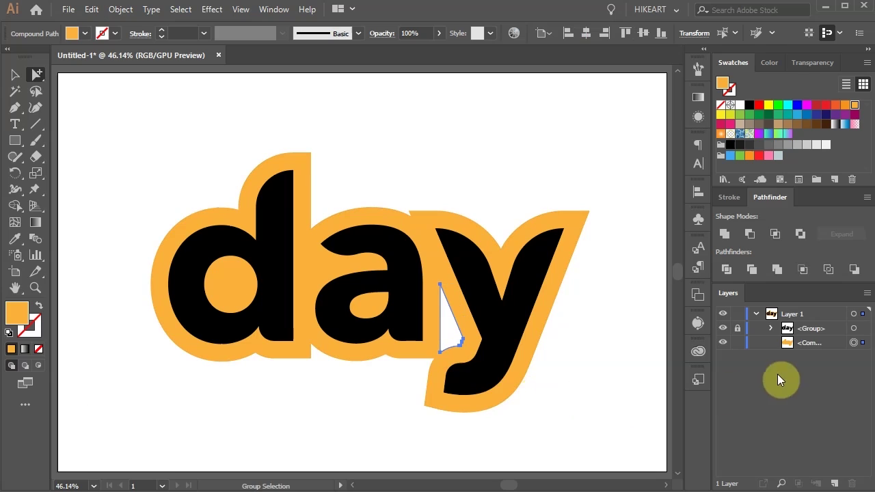
- Fill the united outline with a gradient running vertically from top to bottom
click(822, 346)
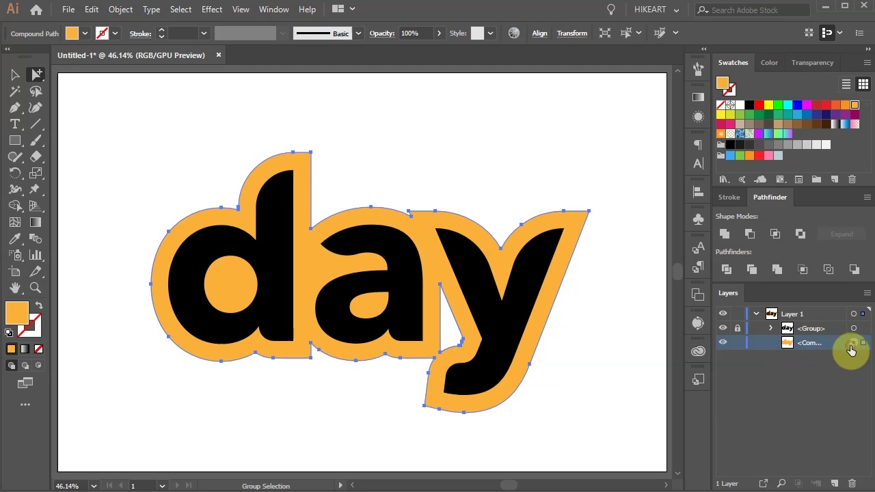
click(852, 343)
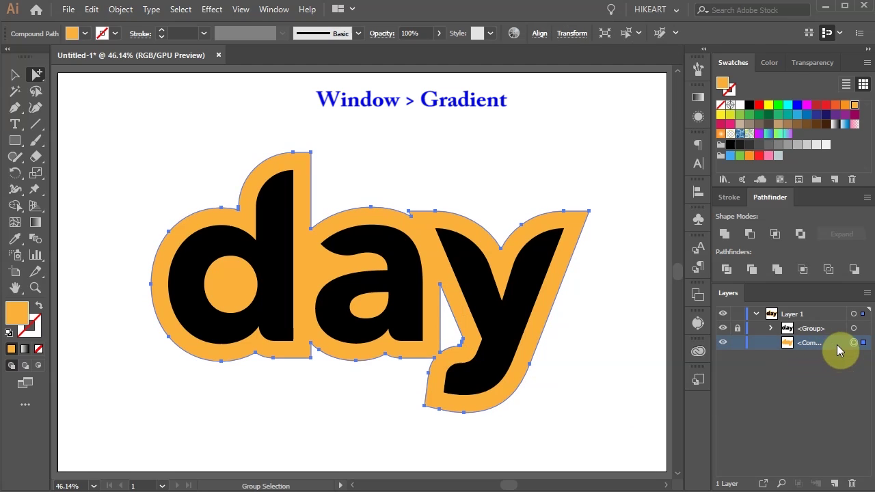
click(698, 100)
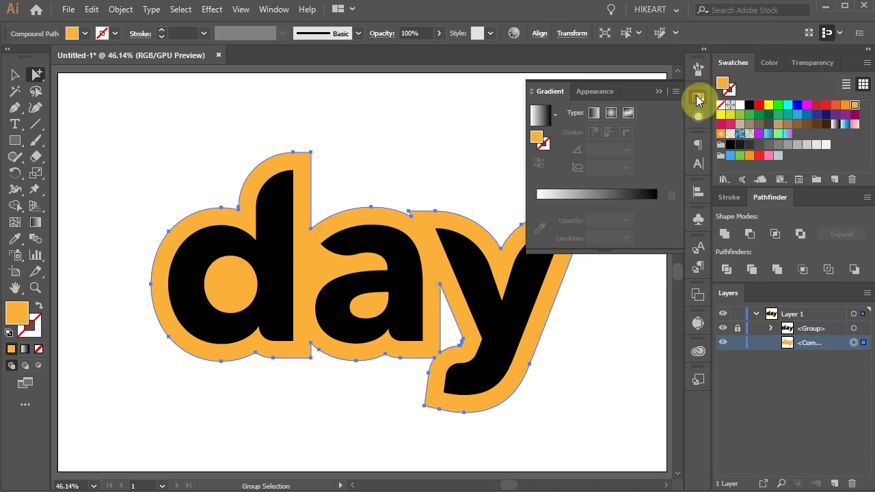
click(539, 113)
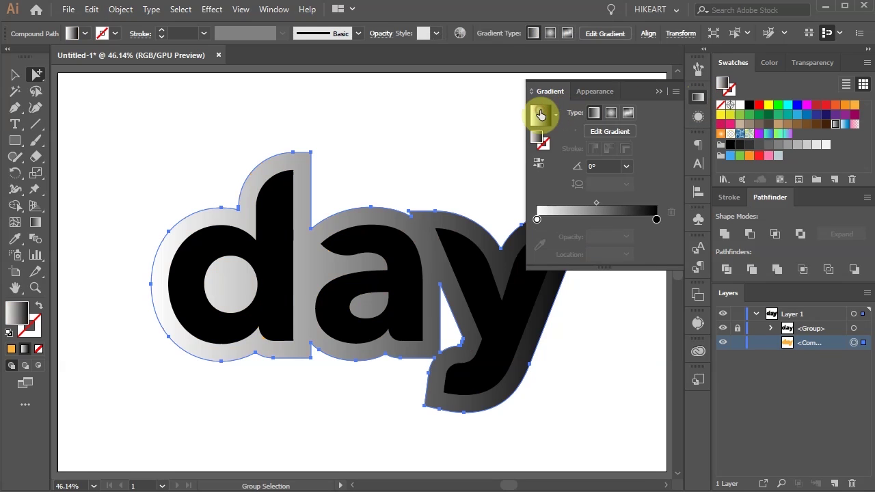
key(g)
drag(336, 146, 335, 415)
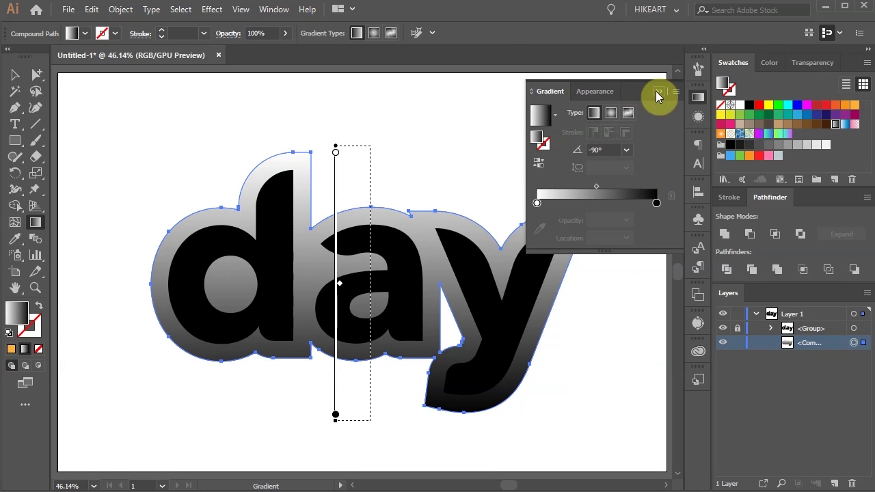
- After trying purple, teal and green swatches, apply the teal-to-purple gradient to the outline
click(658, 91)
click(759, 133)
click(769, 133)
click(778, 133)
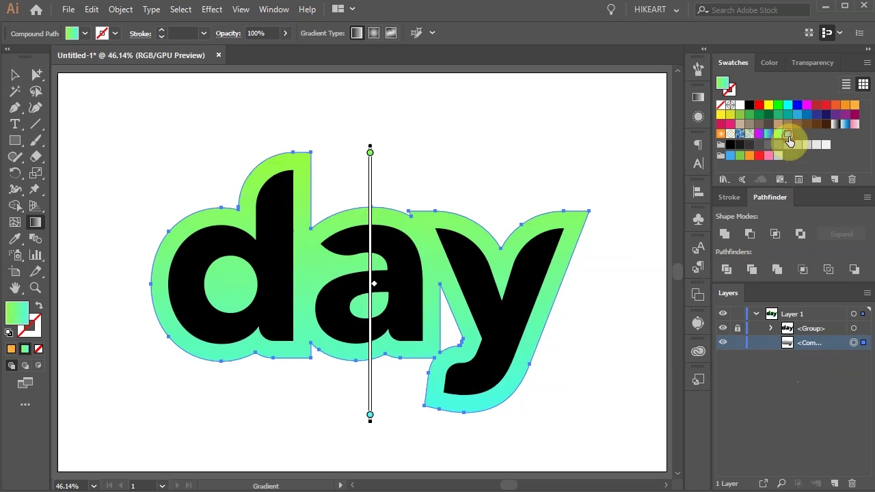
click(787, 133)
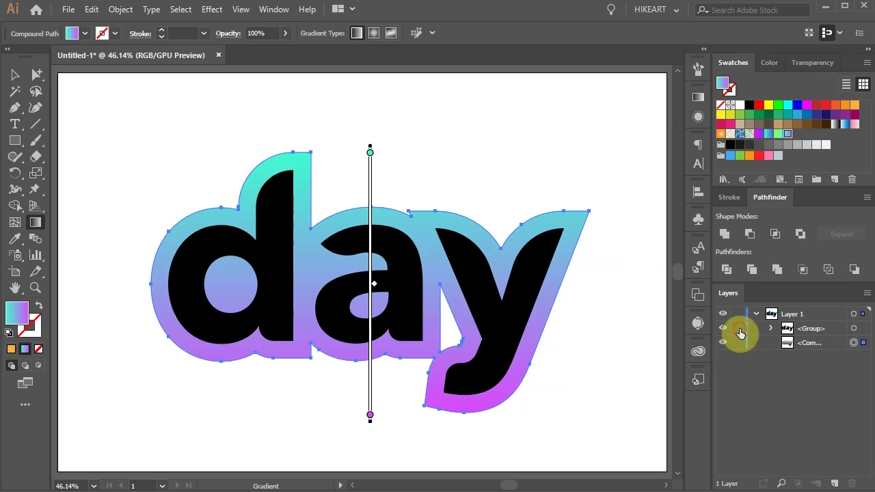
- Fill the 'day' letter group with white and deselect to view the result
click(853, 328)
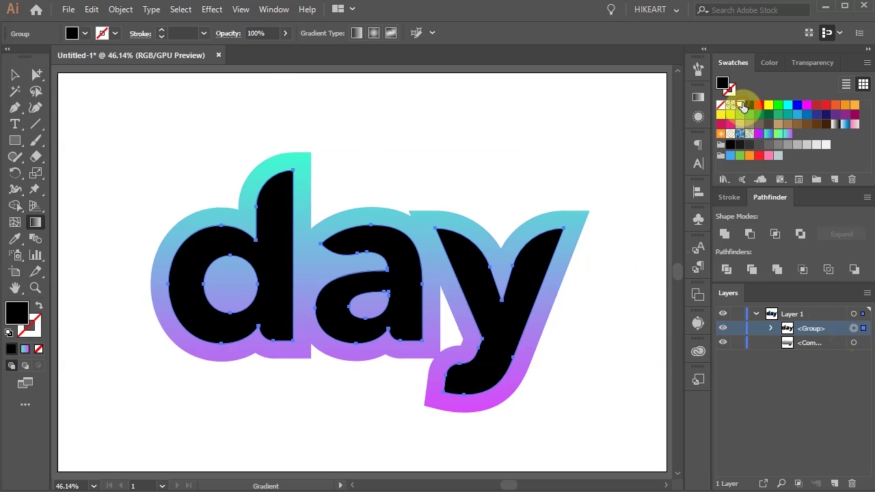
click(740, 105)
click(614, 418)
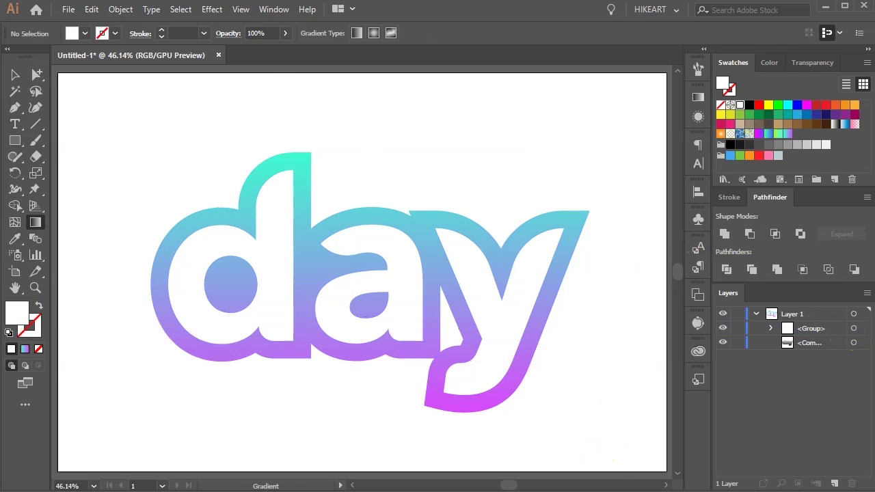